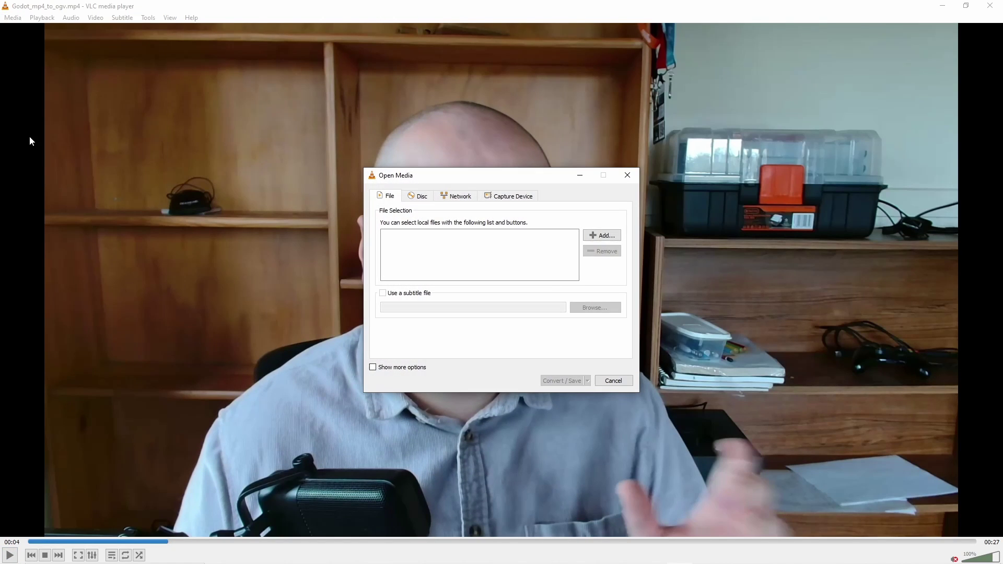
Add Godot_mp4_to_ogv.mp4 from the Recorded_Streams folder as the conversion source and choose the Video - Theora + Vorbis (OGG) profile
{"action": "left_click", "coordinate": [614, 235]}
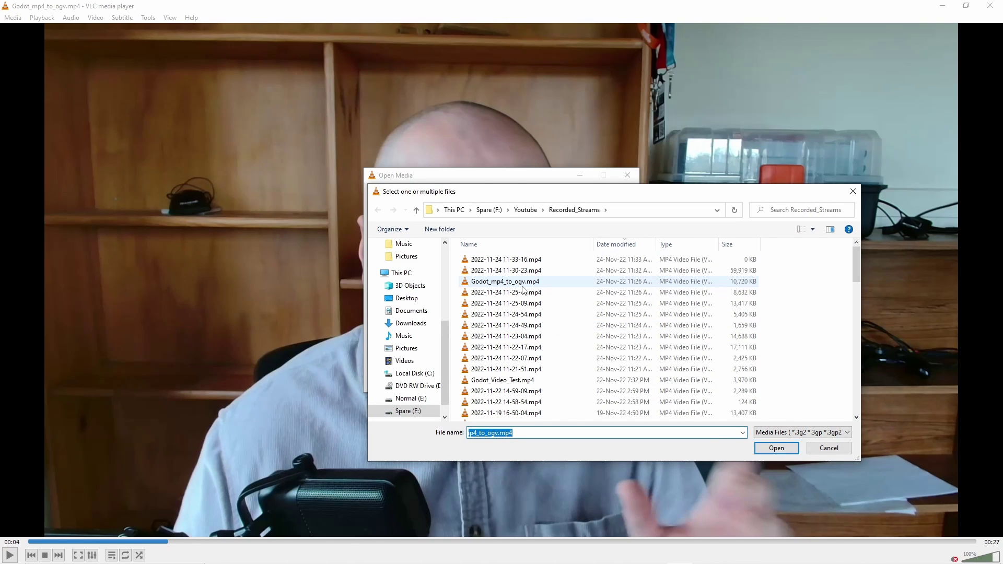
{"action": "left_click", "coordinate": [507, 287]}
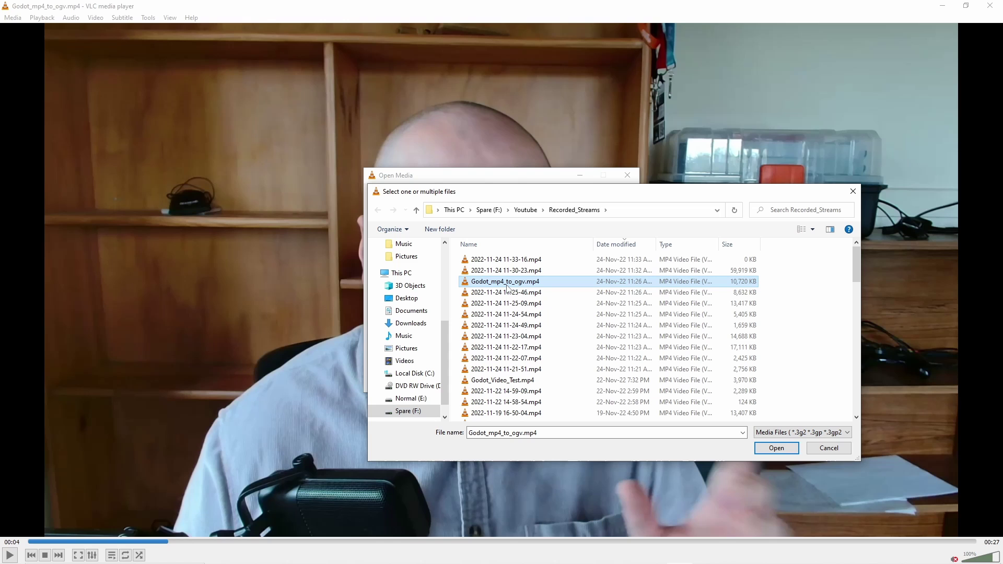
{"action": "left_click", "coordinate": [763, 448]}
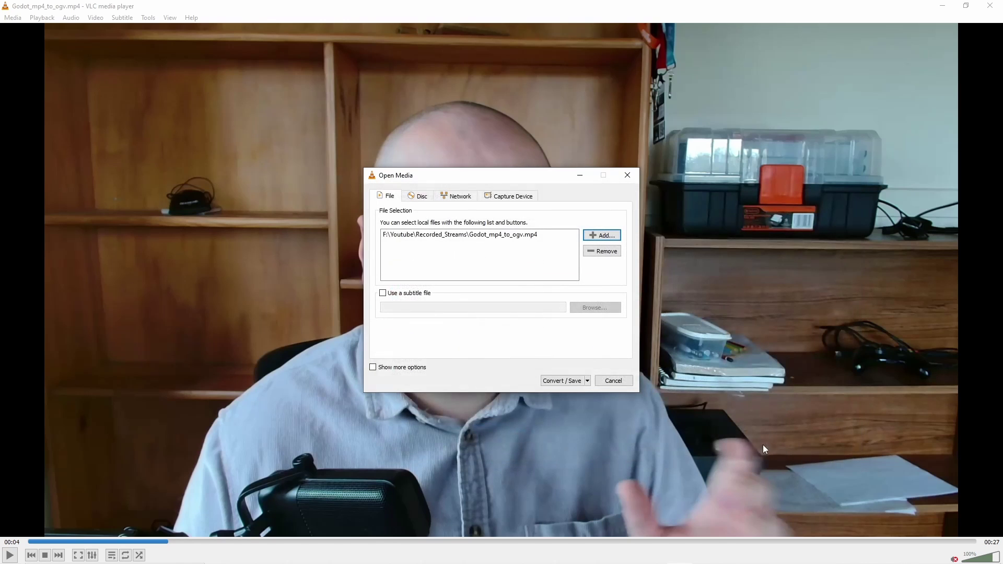
{"action": "left_click", "coordinate": [559, 380]}
{"action": "left_click", "coordinate": [538, 305]}
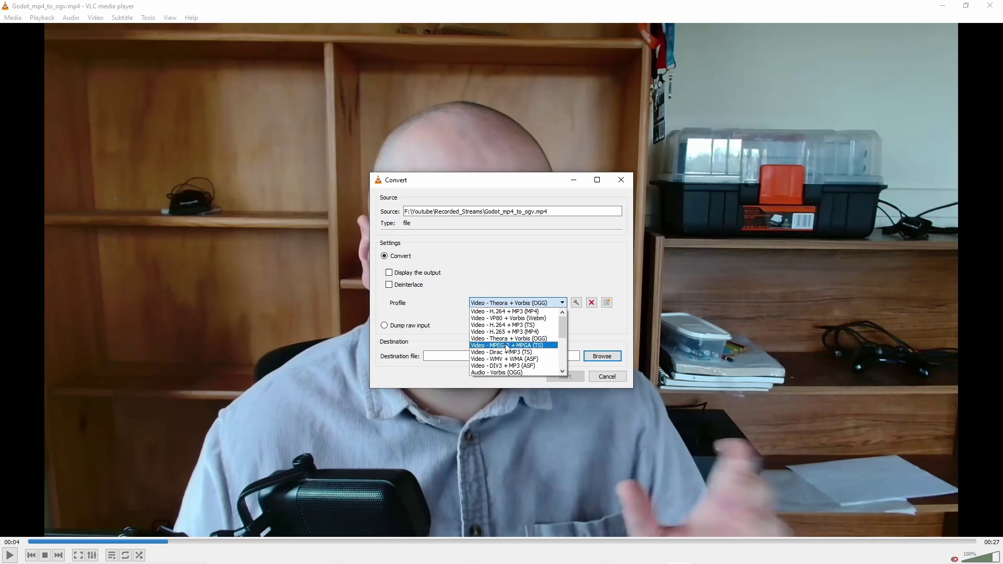
{"action": "left_click", "coordinate": [526, 340]}
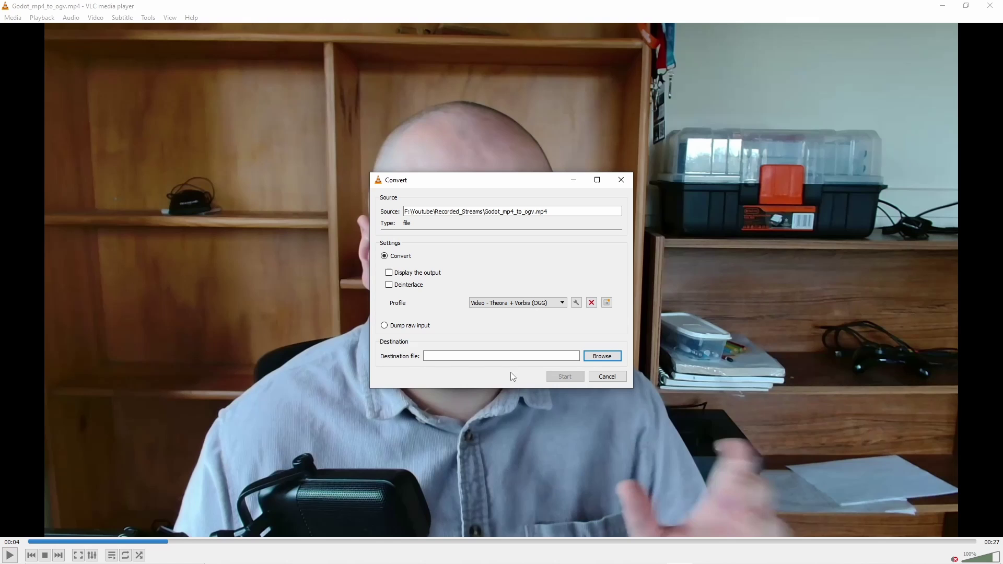
Set the conversion's destination file in Recorded_Streams, removing the mp4 extension from the name Godot_mp4_to_ogv
{"action": "left_click", "coordinate": [600, 356]}
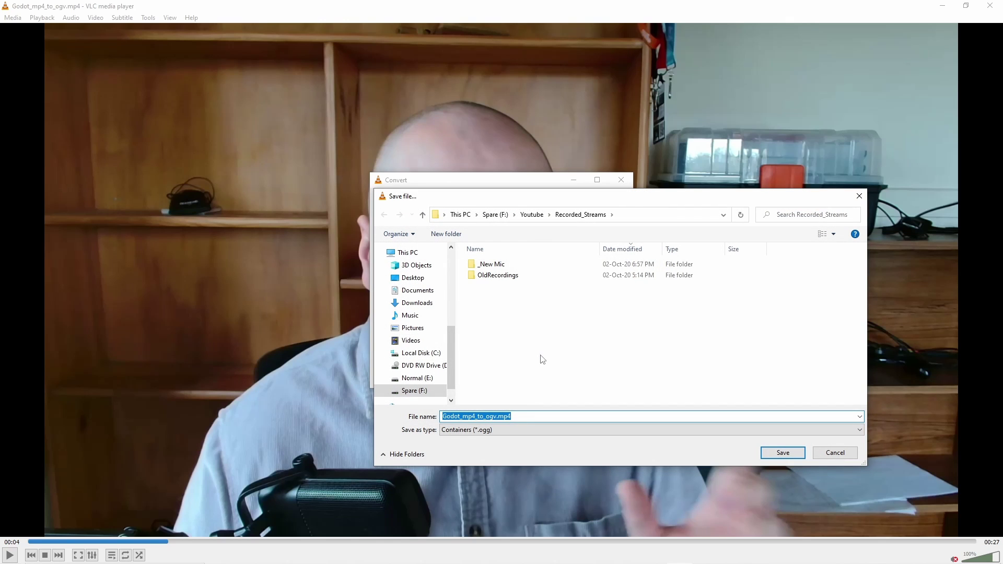
{"action": "left_click", "coordinate": [529, 418]}
{"action": "key", "text": "shift+Left"}
{"action": "key", "text": "shift+Left"}
{"action": "key", "text": "shift+Left"}
{"action": "key", "text": "shift+Left"}
{"action": "key", "text": "BackSpace"}
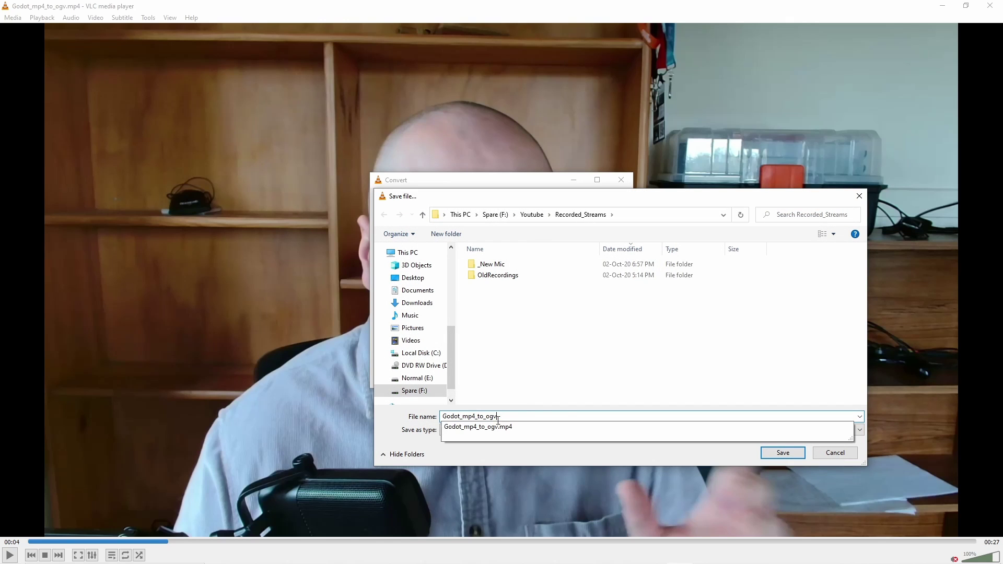
{"action": "left_click", "coordinate": [774, 454]}
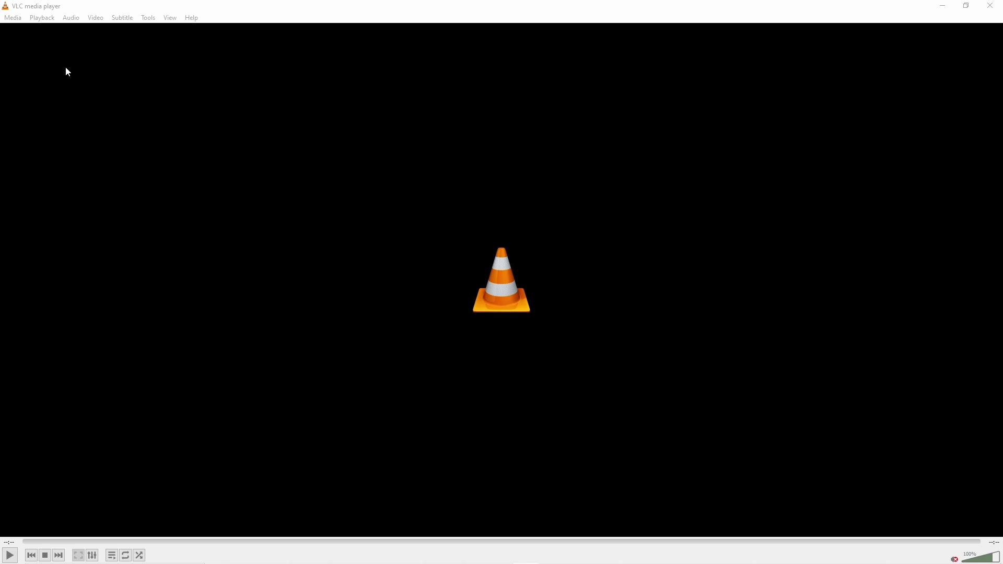
Reopen the conversion of Godot_mp4_to_ogv.mp4 and start it with Godot_mp4_to_ogv.ogg in Recorded_Streams as the destination file
{"action": "left_click", "coordinate": [13, 19]}
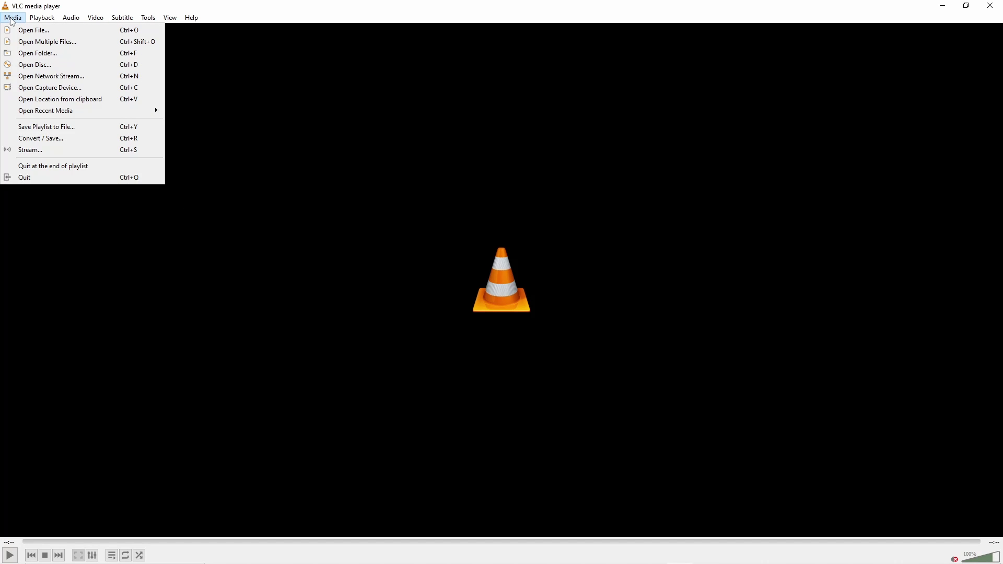
{"action": "left_click", "coordinate": [52, 138]}
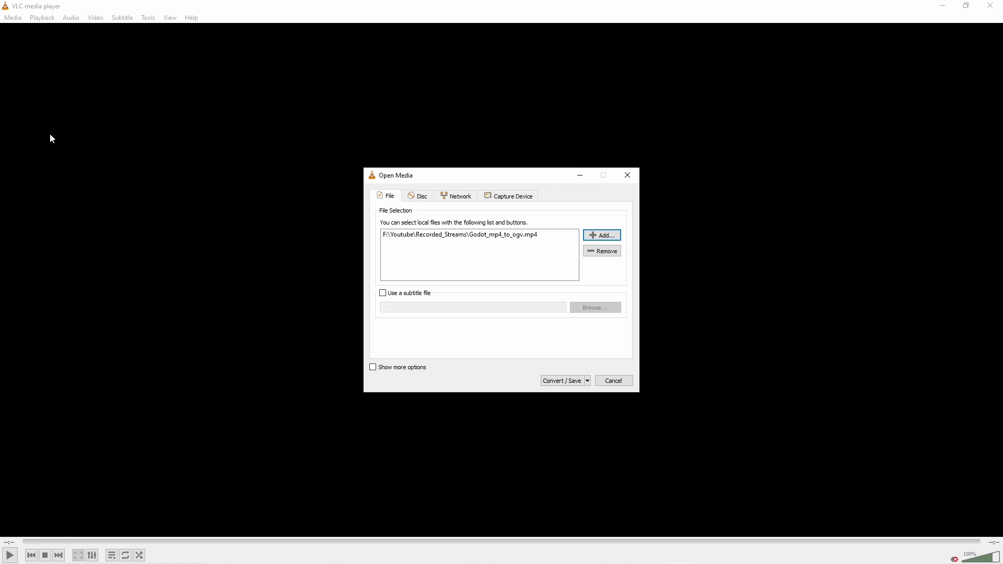
{"action": "left_click", "coordinate": [554, 382]}
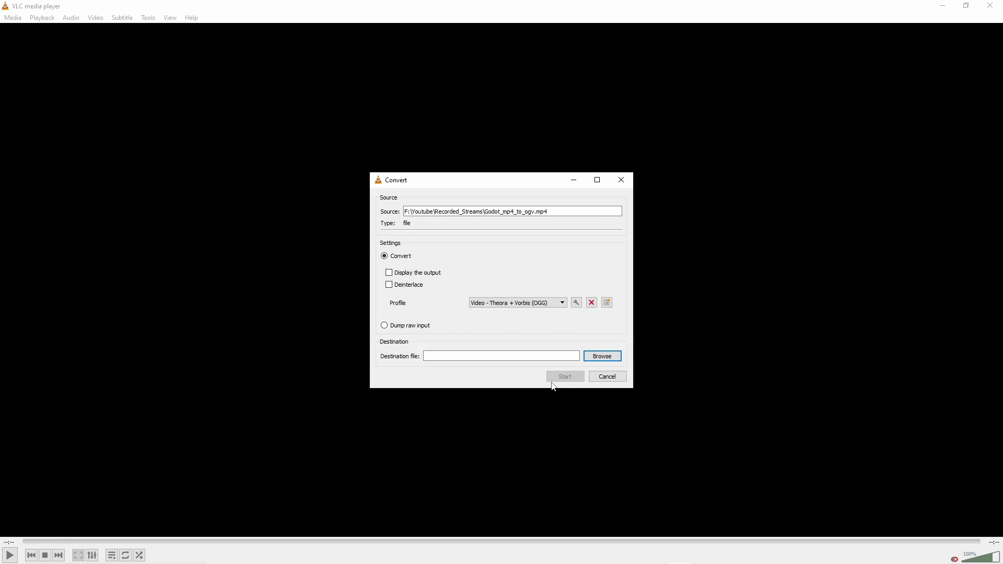
{"action": "left_click", "coordinate": [602, 362]}
{"action": "left_click", "coordinate": [527, 418]}
{"action": "key", "text": "BackSpace"}
{"action": "key", "text": "BackSpace"}
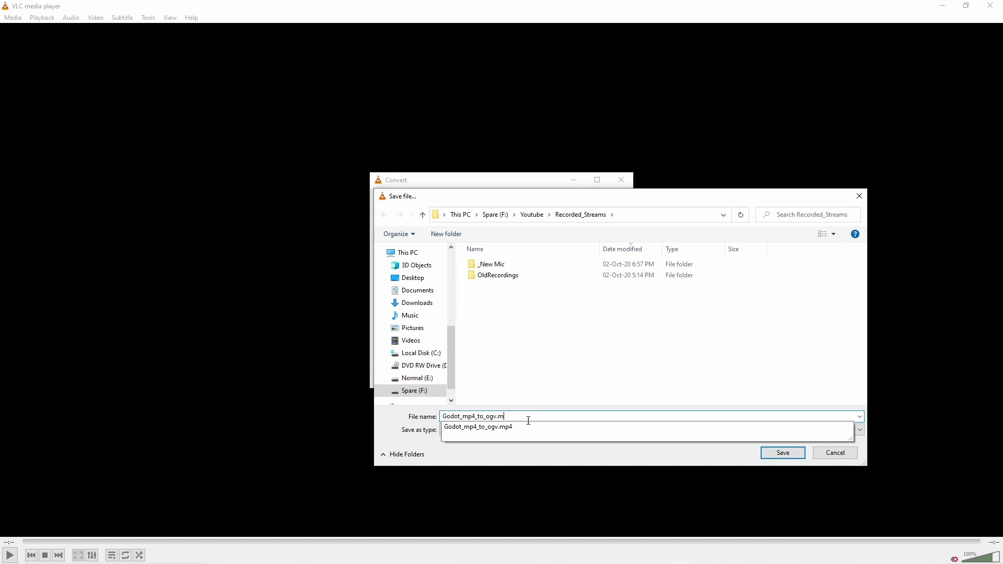
{"action": "type", "text": "v"}
{"action": "left_click", "coordinate": [772, 454]}
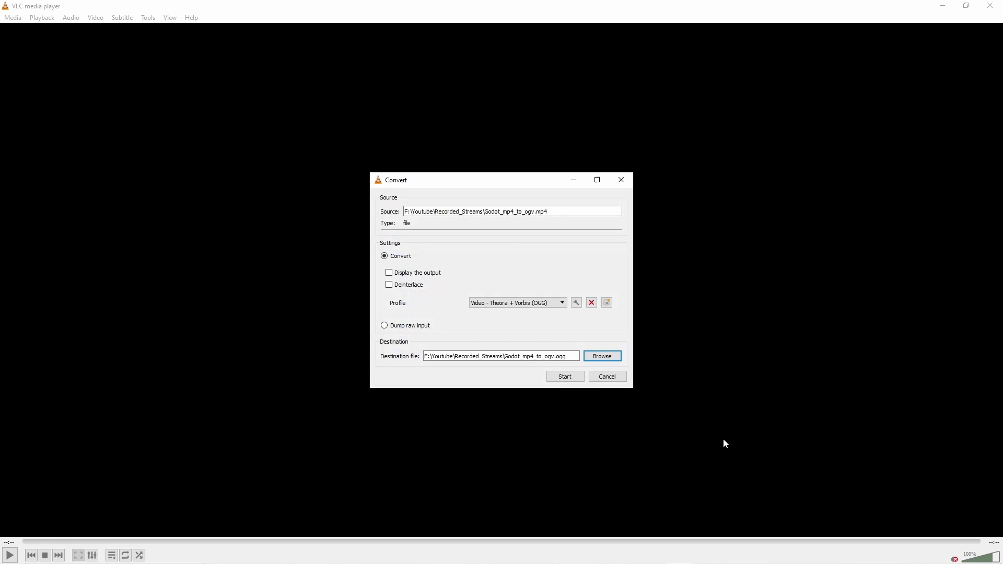
{"action": "left_click", "coordinate": [566, 377]}
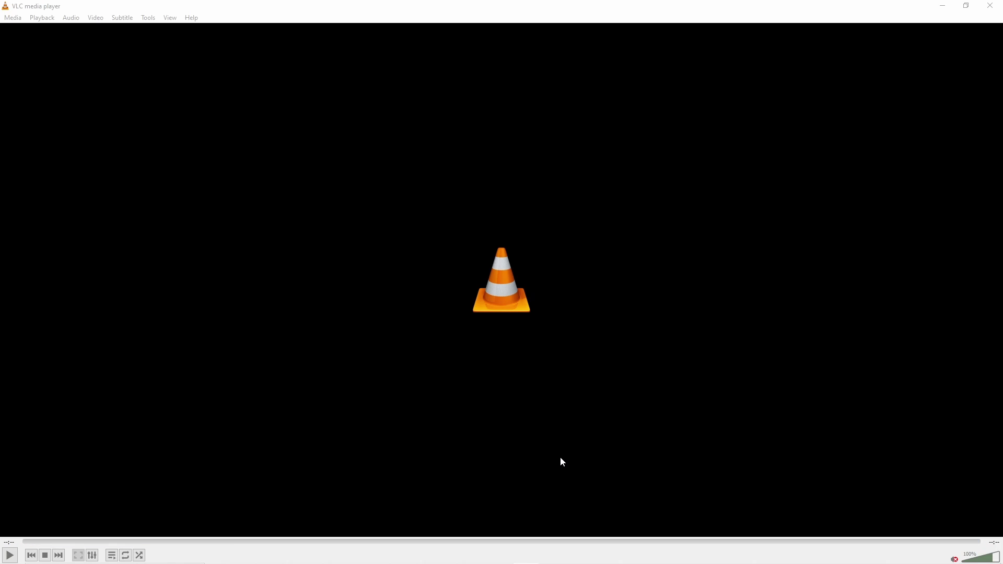
Switch to Godot, create a VideoPlayer root node and stretch it to fill the project's viewport frame
{"action": "left_click", "coordinate": [270, 559]}
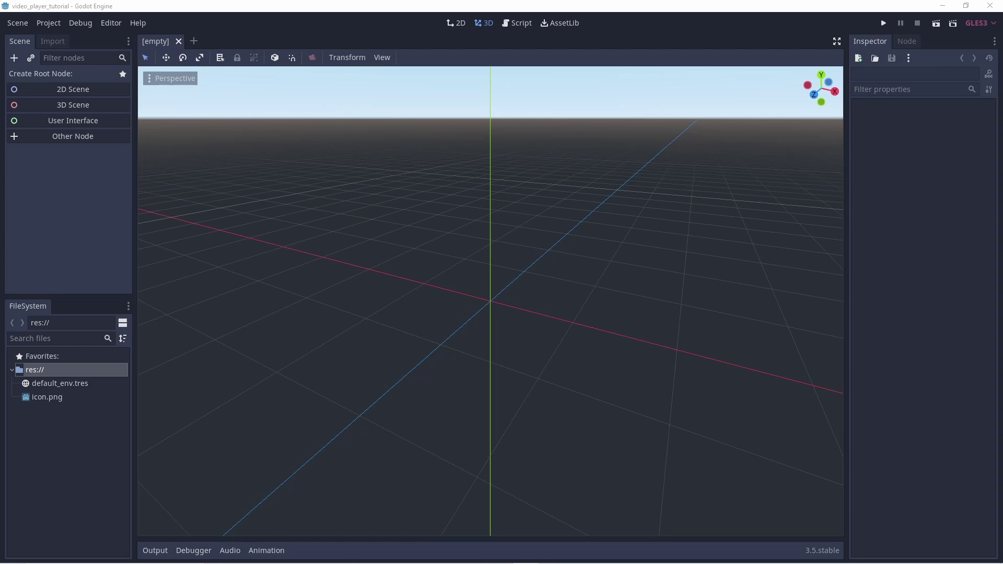
{"action": "left_click", "coordinate": [9, 60]}
{"action": "type", "text": "videop"}
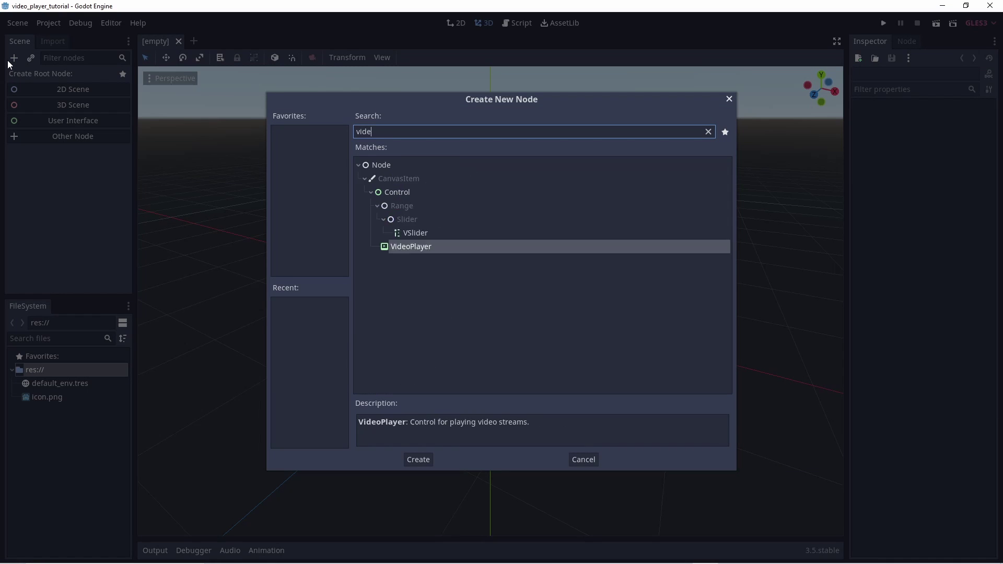
{"action": "key", "text": "Return"}
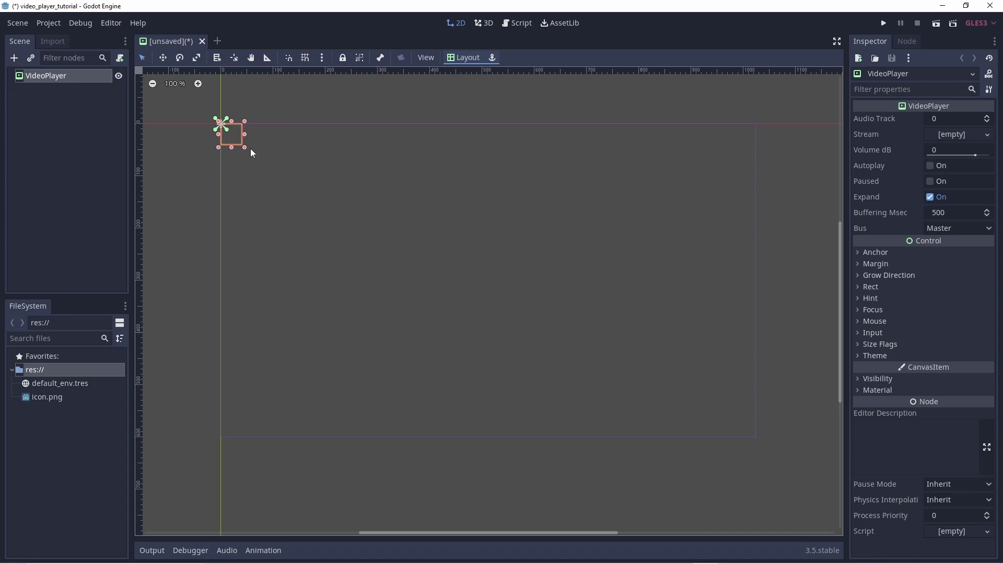
{"action": "left_click_drag", "start_coordinate": [245, 148], "coordinate": [758, 438]}
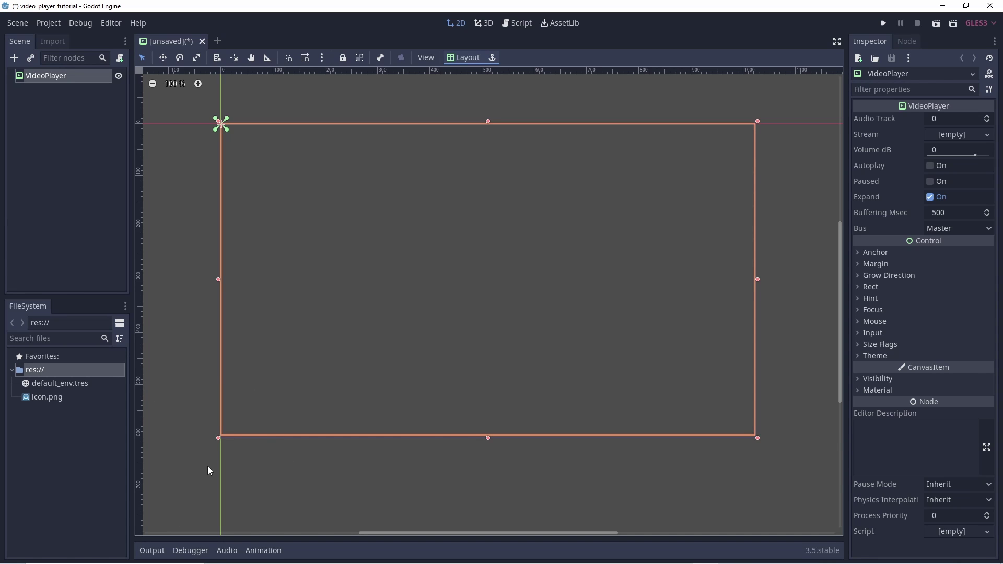
Switch to File Explorer and rename Godot_mp4_to_ogv.ogg in Recorded_Streams to Godot_mp4_to_ogv.ogv, accepting the extension change
{"action": "mouse_move", "coordinate": [366, 563]}
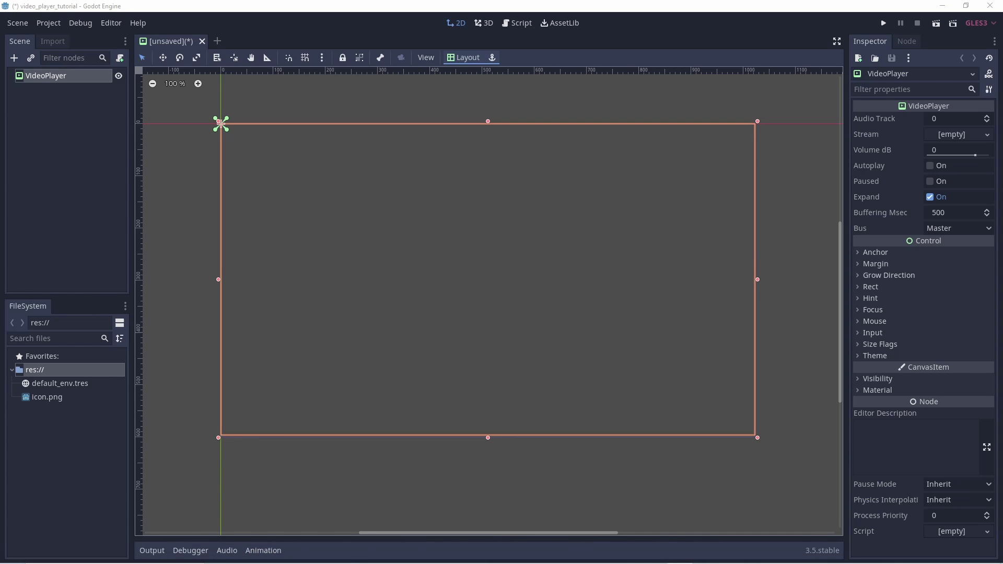
{"action": "key", "text": "alt+Tab"}
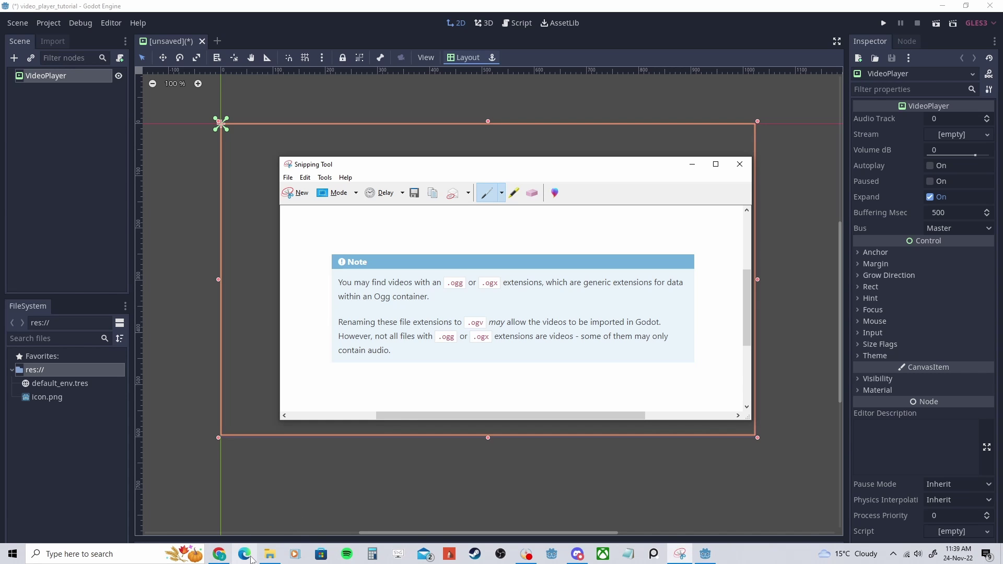
{"action": "left_click", "coordinate": [269, 553]}
{"action": "left_click", "coordinate": [334, 276]}
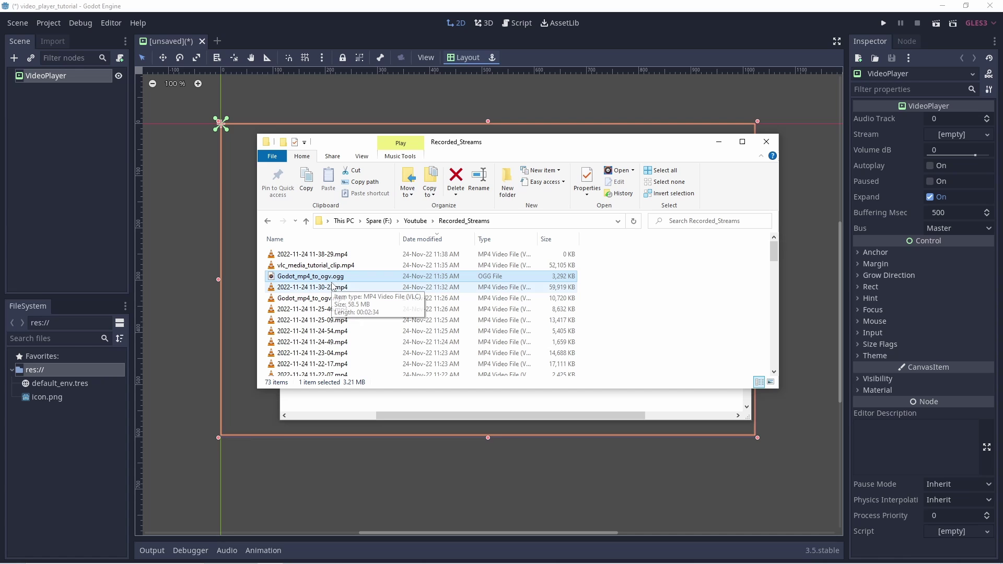
{"action": "left_click", "coordinate": [350, 276]}
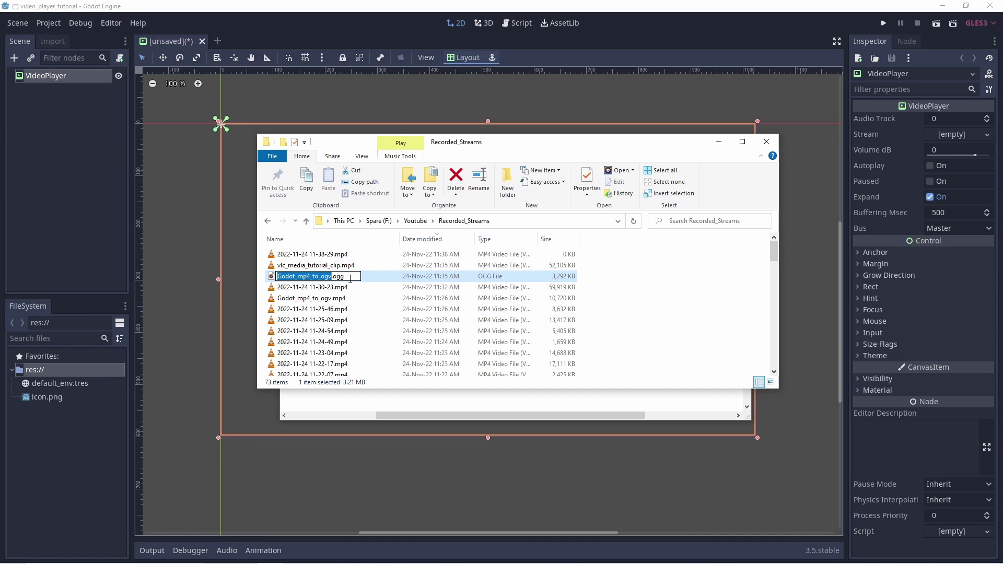
{"action": "left_click", "coordinate": [350, 277]}
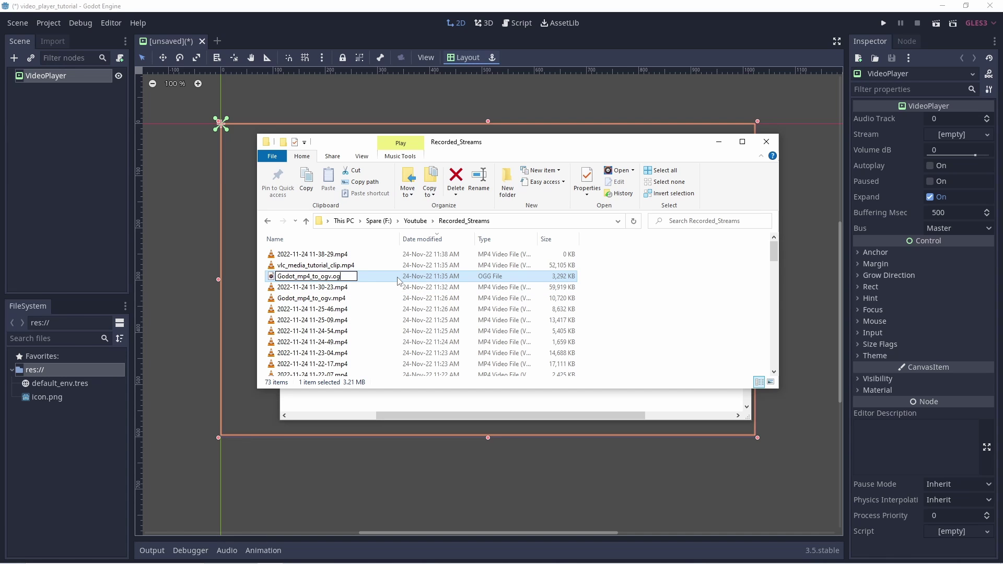
{"action": "key", "text": "Return"}
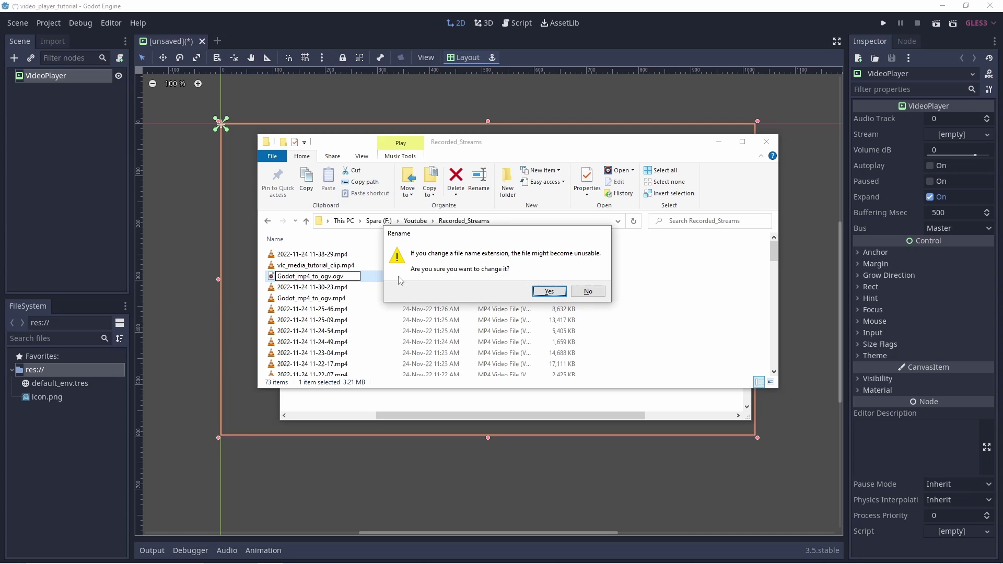
{"action": "left_click", "coordinate": [548, 291]}
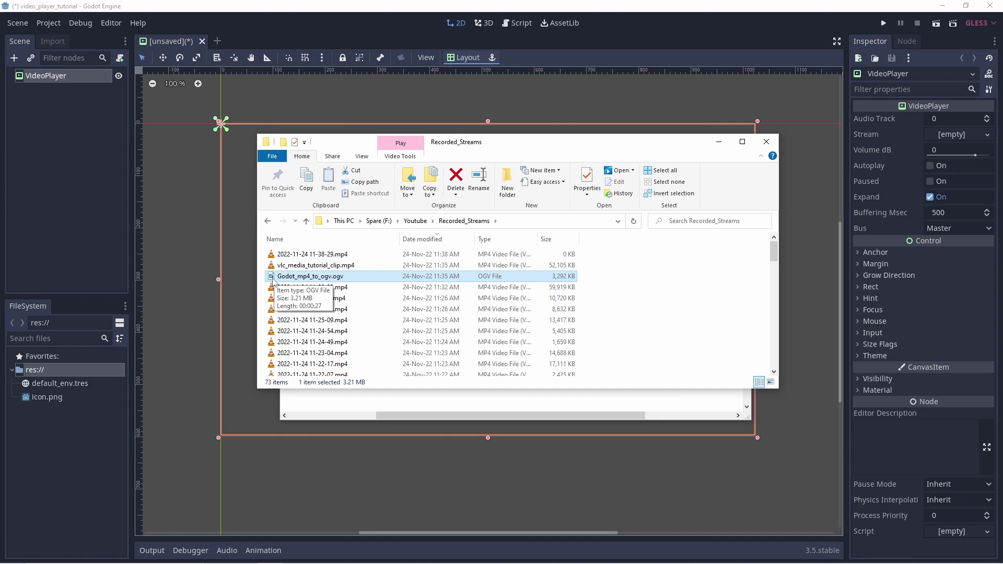
Import Godot_mp4_to_ogv.ogv into the Godot project's res:// folder and close File Explorer and Snipping Tool without saving the snip
{"action": "left_click_drag", "start_coordinate": [274, 281], "coordinate": [83, 455]}
{"action": "left_click", "coordinate": [766, 141]}
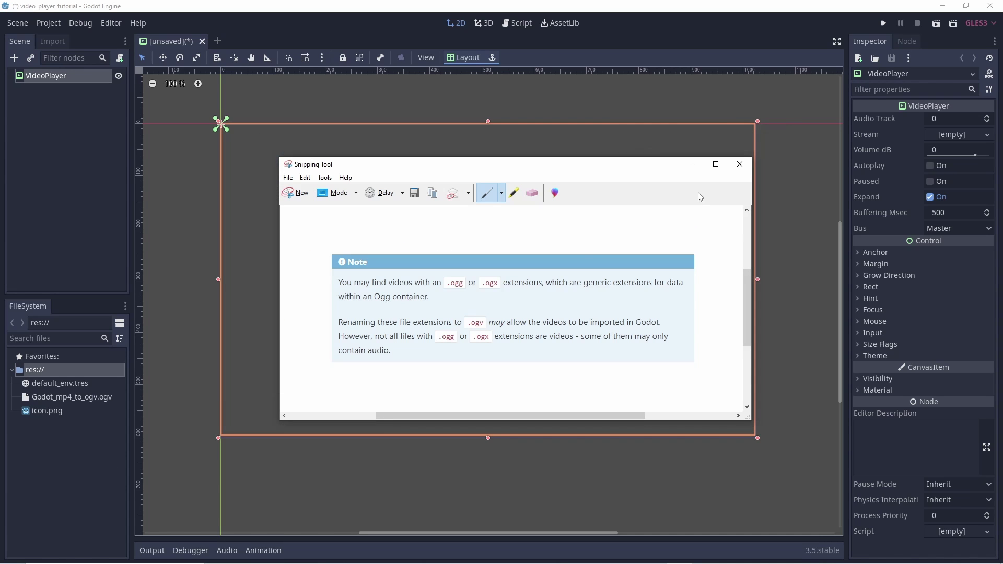
{"action": "left_click", "coordinate": [739, 165]}
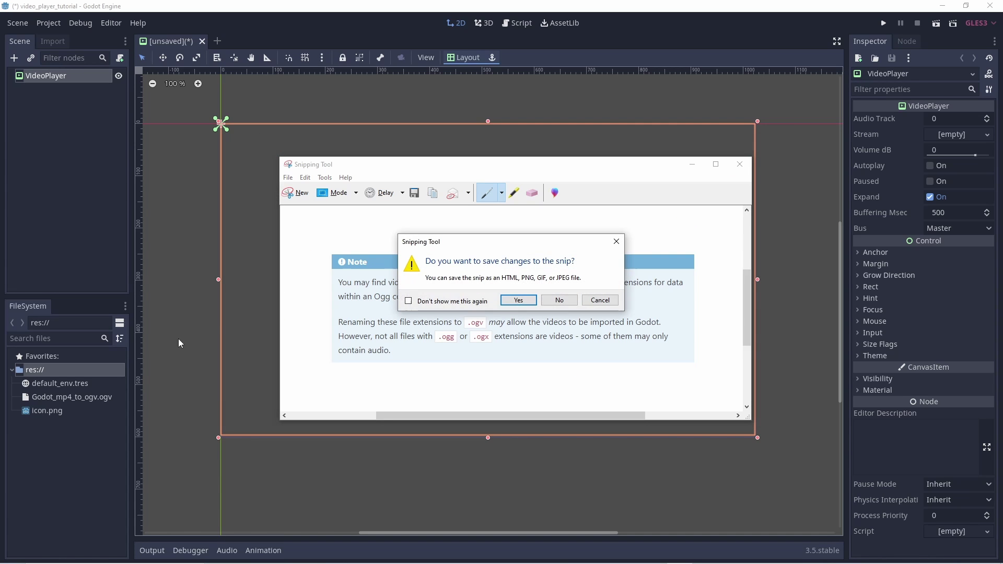
{"action": "left_click", "coordinate": [556, 300]}
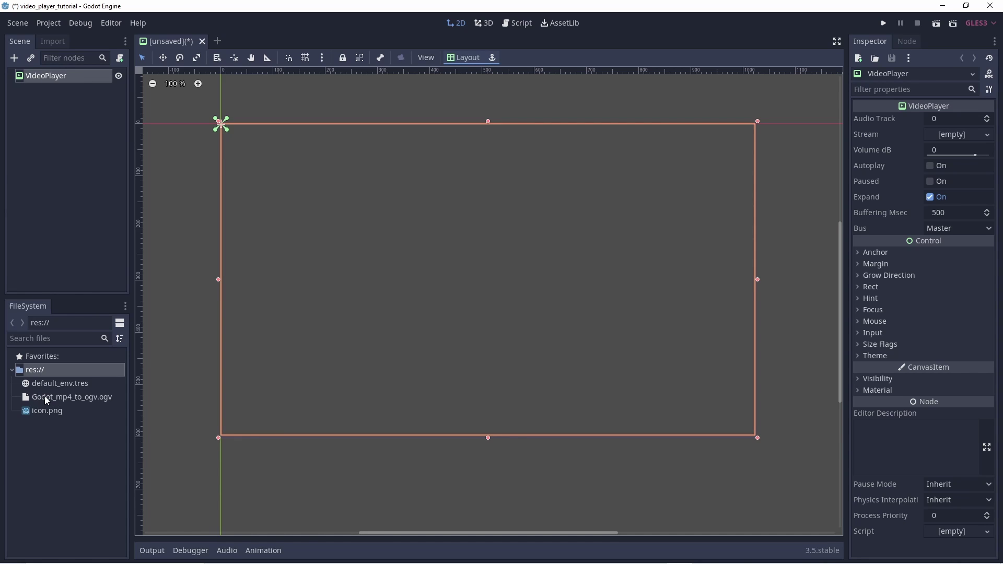
Assign Godot_mp4_to_ogv.ogv as the VideoPlayer's stream and test-run the scene, saving it as VideoPlayer.tscn
{"action": "left_click_drag", "start_coordinate": [46, 400], "coordinate": [947, 136]}
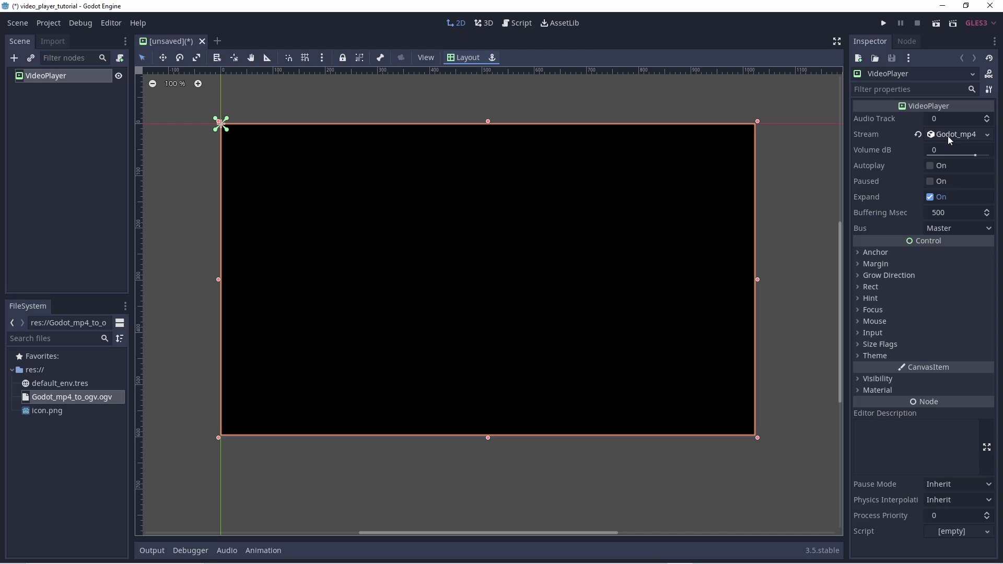
{"action": "left_click", "coordinate": [935, 23]}
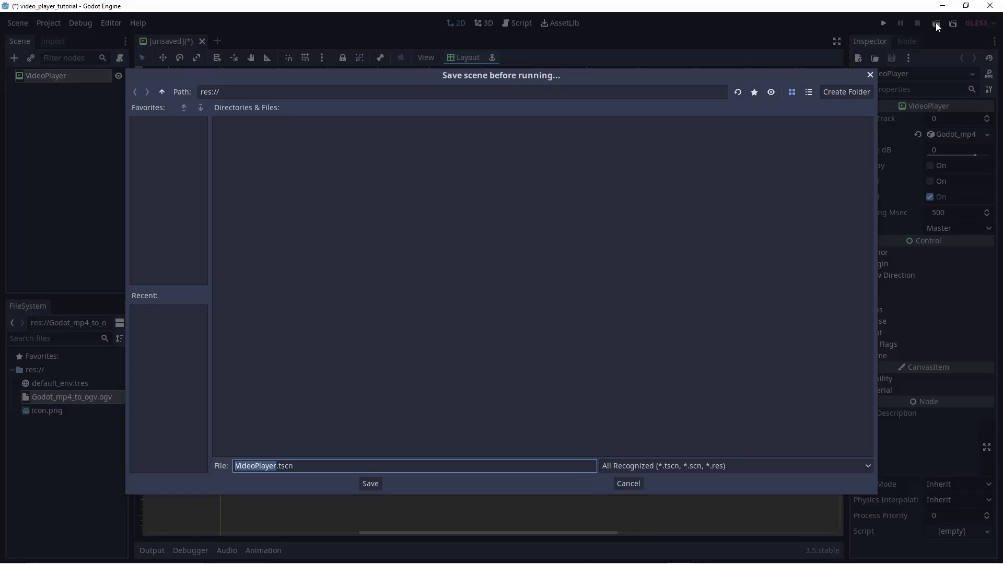
{"action": "left_click", "coordinate": [365, 484]}
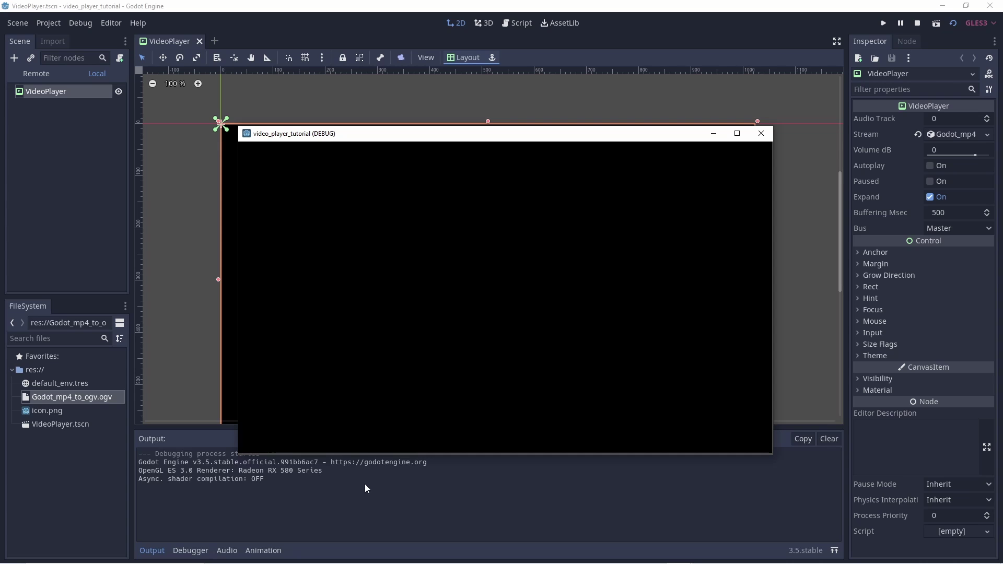
{"action": "left_click", "coordinate": [766, 132]}
Enable Autoplay on the VideoPlayer node and run the current scene again
{"action": "left_click", "coordinate": [929, 165]}
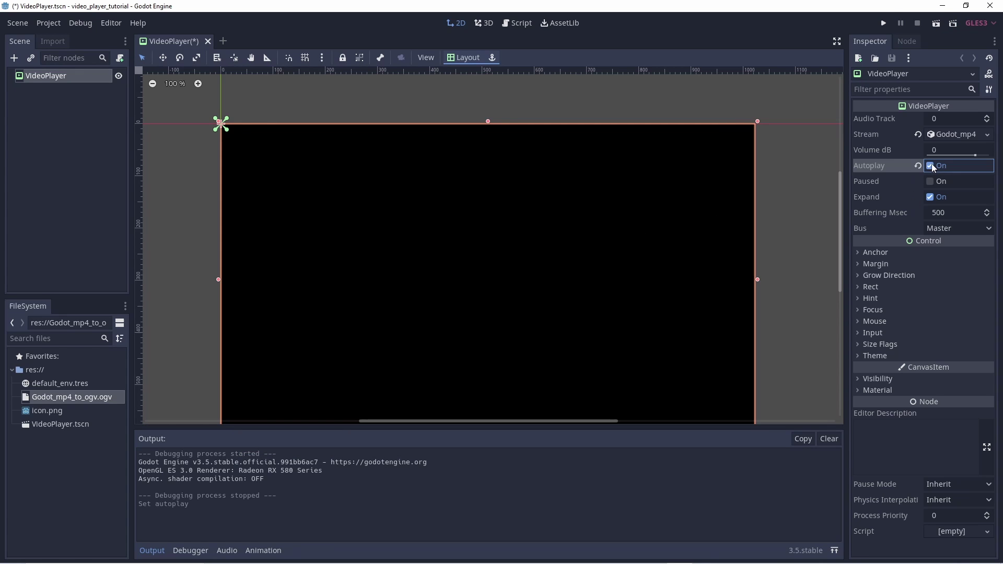
{"action": "left_click", "coordinate": [937, 24]}
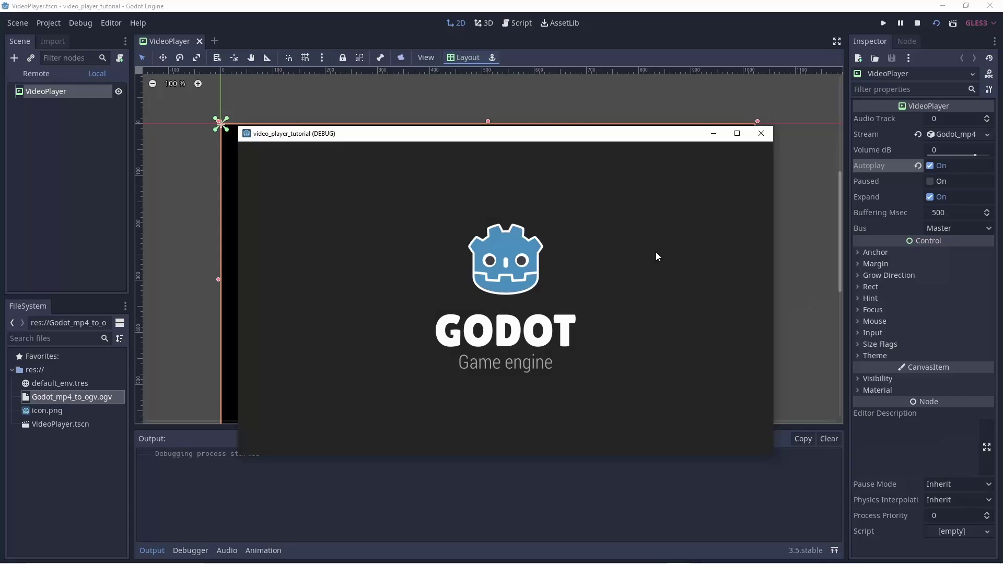